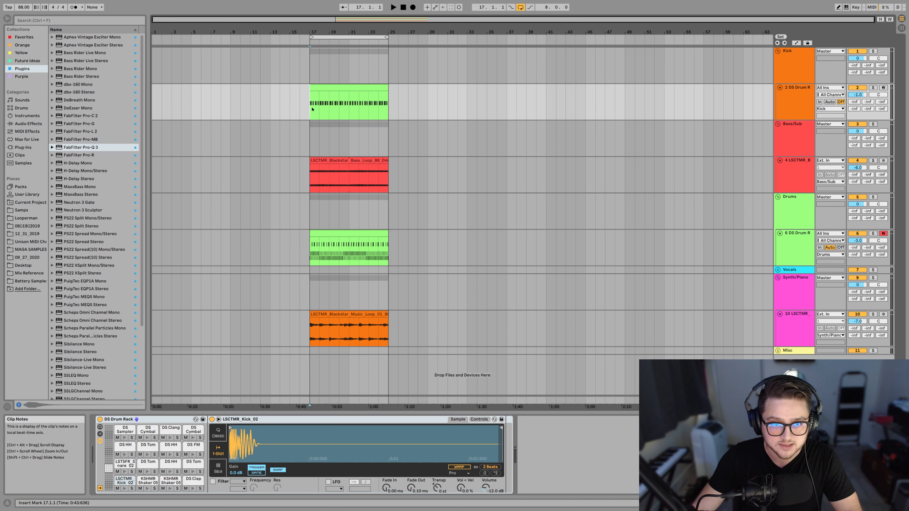
# Step: Play the full loop from bar 17, and solo the kick's drum rack track to audition it alone
pyautogui.press('space')
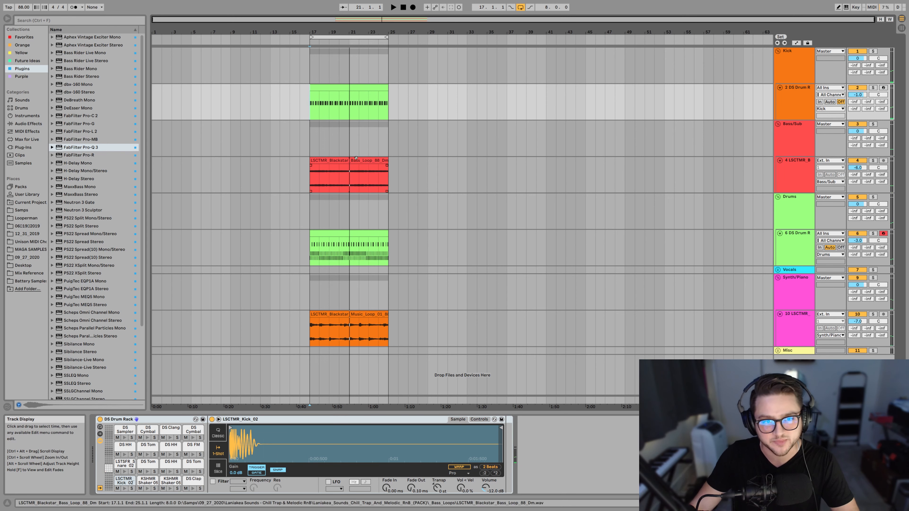
pyautogui.press('space')
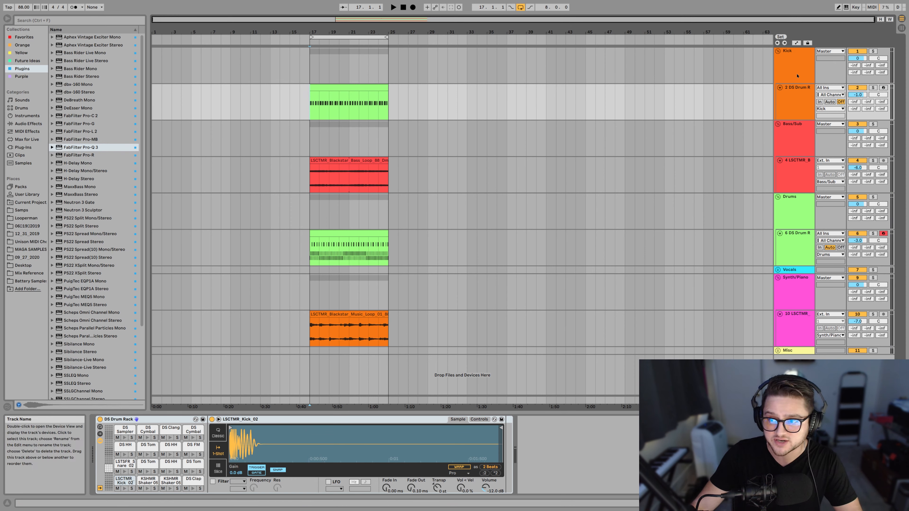
pyautogui.click(796, 98)
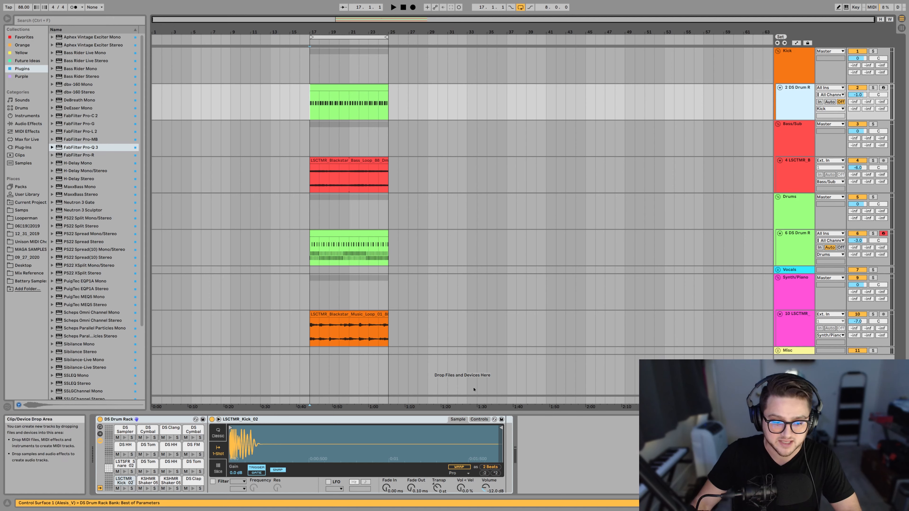
pyautogui.click(873, 87)
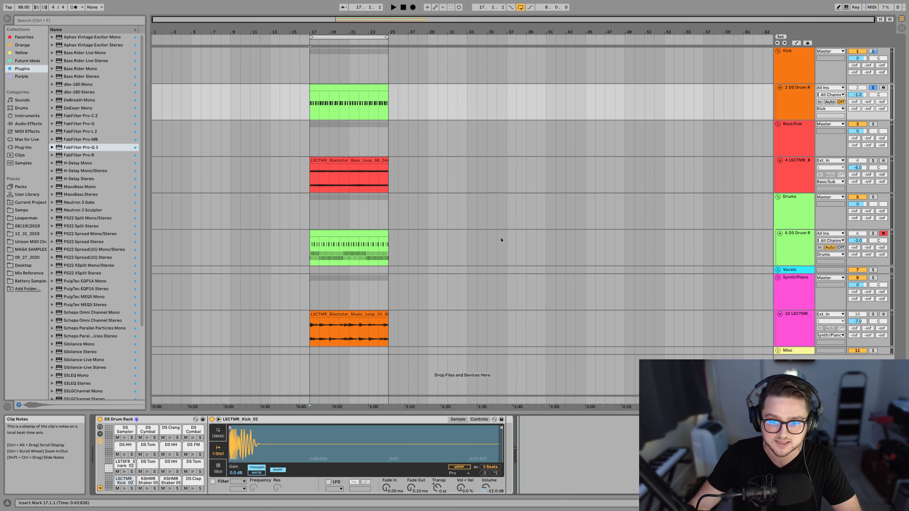
pyautogui.press('space')
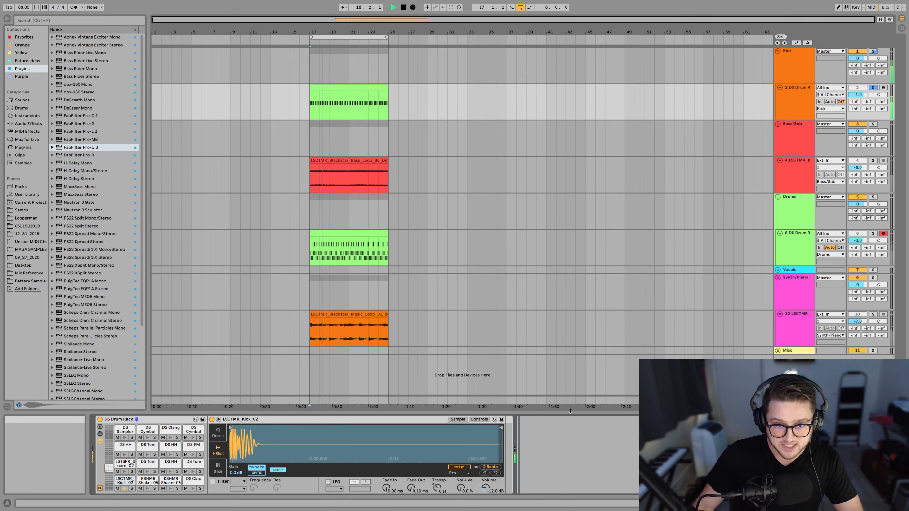
pyautogui.press('space')
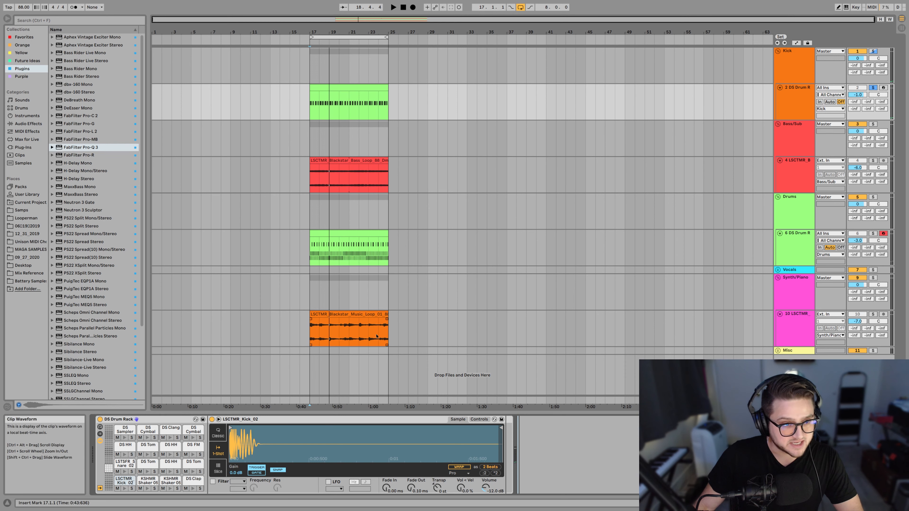
# Step: Add FabFilter Pro-Q 3 to the kick's drum rack track and move its window clear of the clips
pyautogui.click(81, 148)
pyautogui.doubleClick(81, 148)
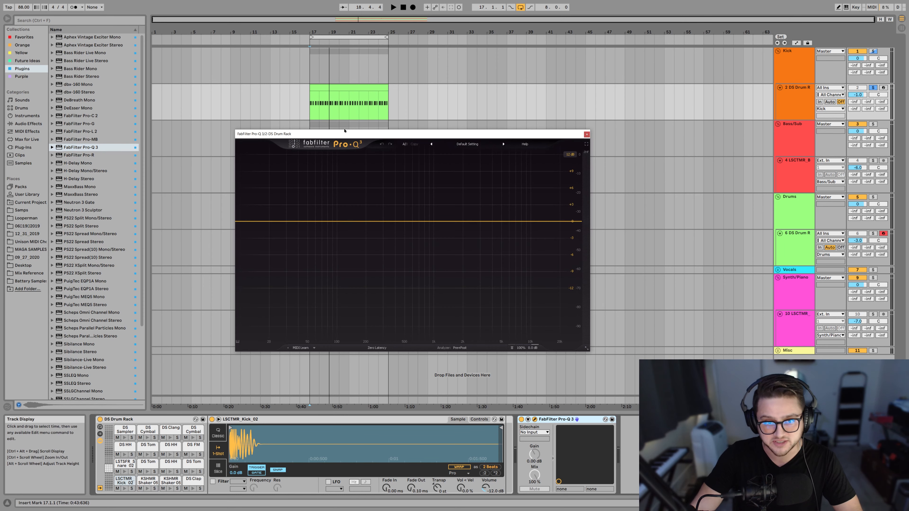
pyautogui.moveTo(345, 137); pyautogui.dragTo(501, 129)
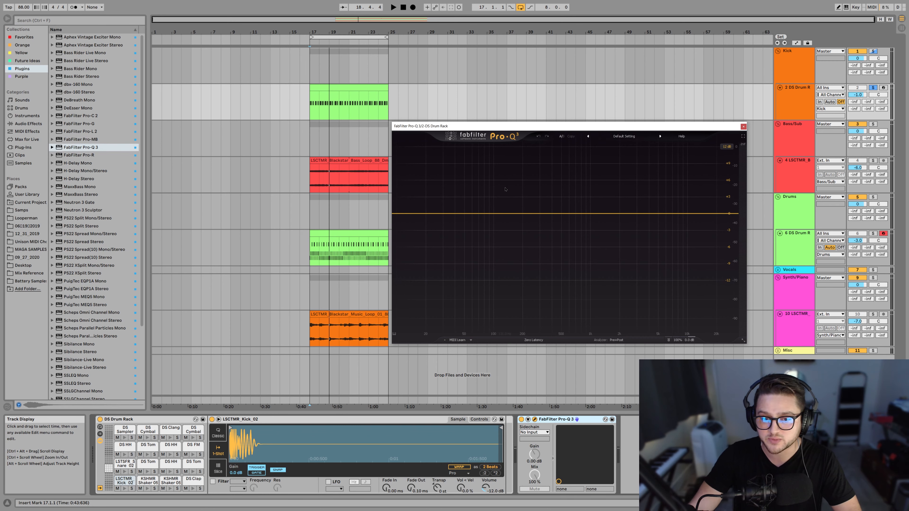
# Step: Create a low cut band at 10 Hz in Pro-Q 3 with a 30 dB/oct slope
pyautogui.click(397, 215)
pyautogui.click(417, 319)
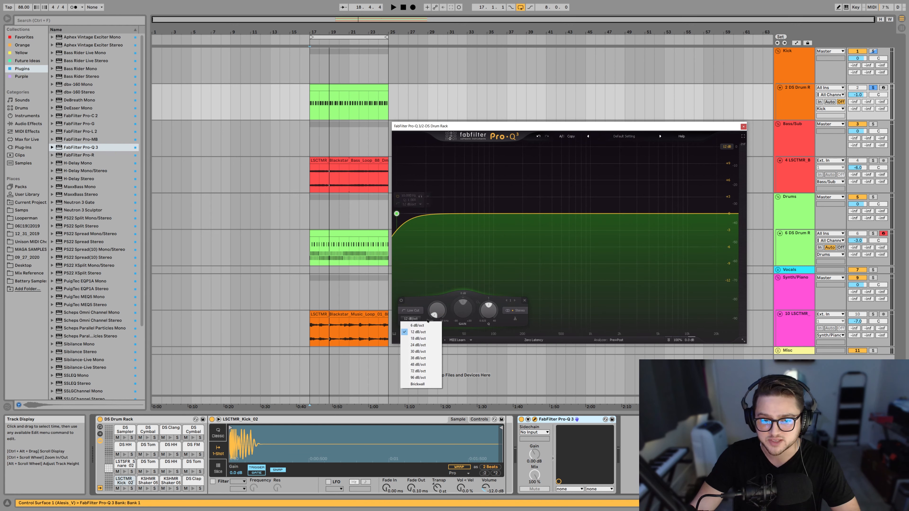
pyautogui.click(418, 352)
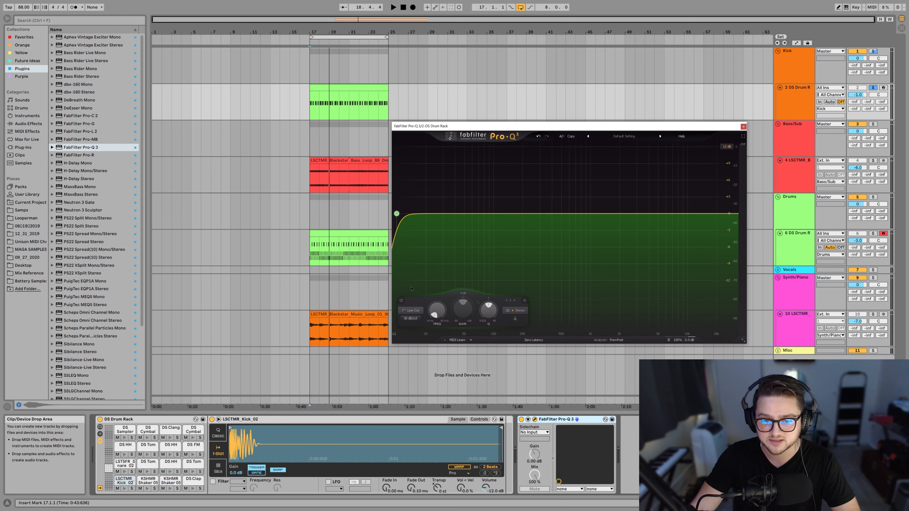
# Step: Sweep the low cut upward during kick playback, listening to the removed lows, and set its frequency to about 43 Hz
pyautogui.click(421, 197)
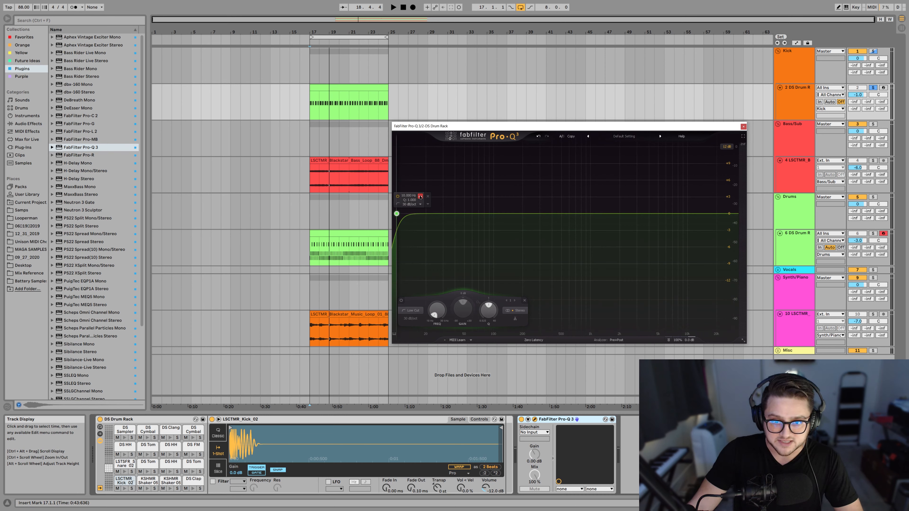
pyautogui.press('space')
pyautogui.moveTo(397, 214); pyautogui.dragTo(473, 201)
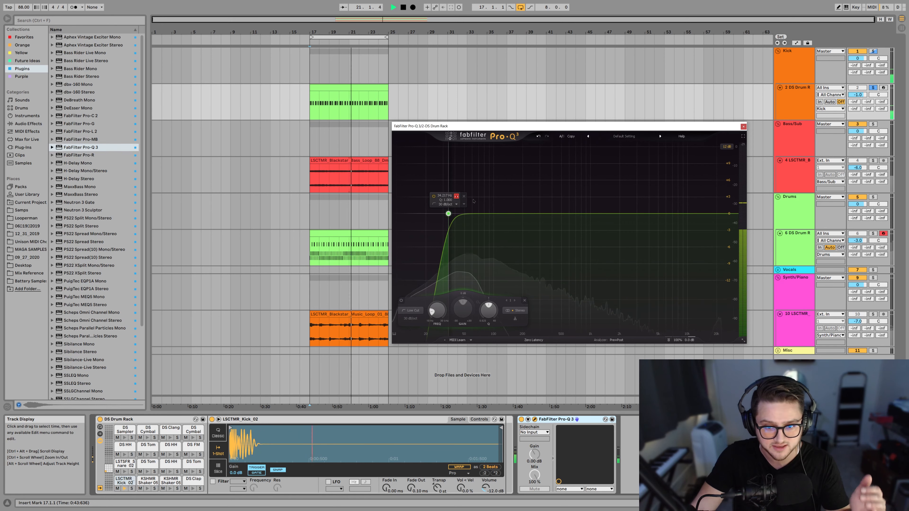
pyautogui.moveTo(473, 201); pyautogui.dragTo(481, 202)
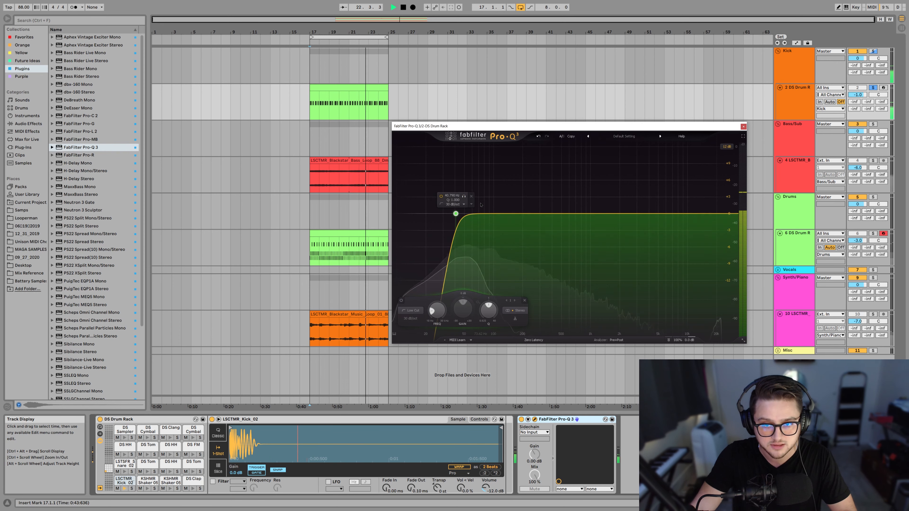
pyautogui.moveTo(444, 306)
pyautogui.mouseDown()
pyautogui.moveTo(443, 321)
pyautogui.moveTo(443, 300)
pyautogui.moveTo(447, 314)
pyautogui.mouseUp()
pyautogui.press('space')
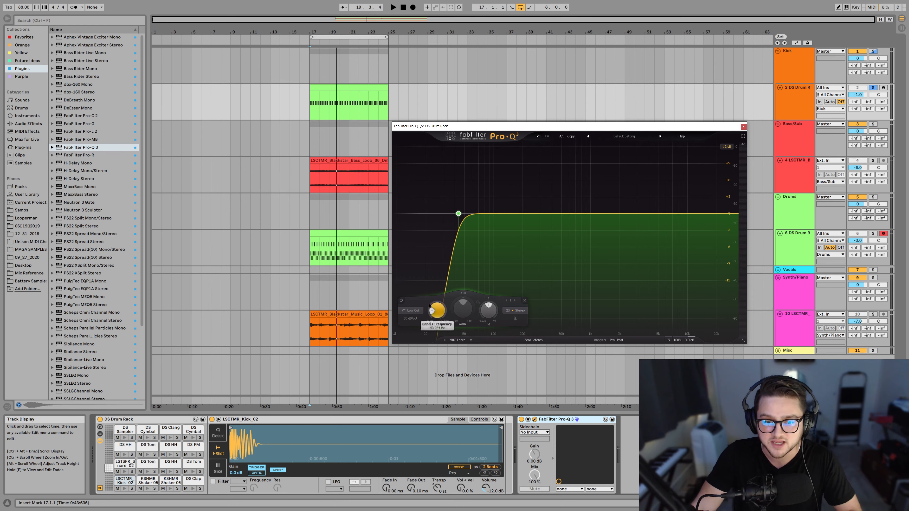
# Step: Compare the kick with the low cut bypassed and active during playback, and fine-tune its frequency to about 44 Hz
pyautogui.moveTo(486, 216)
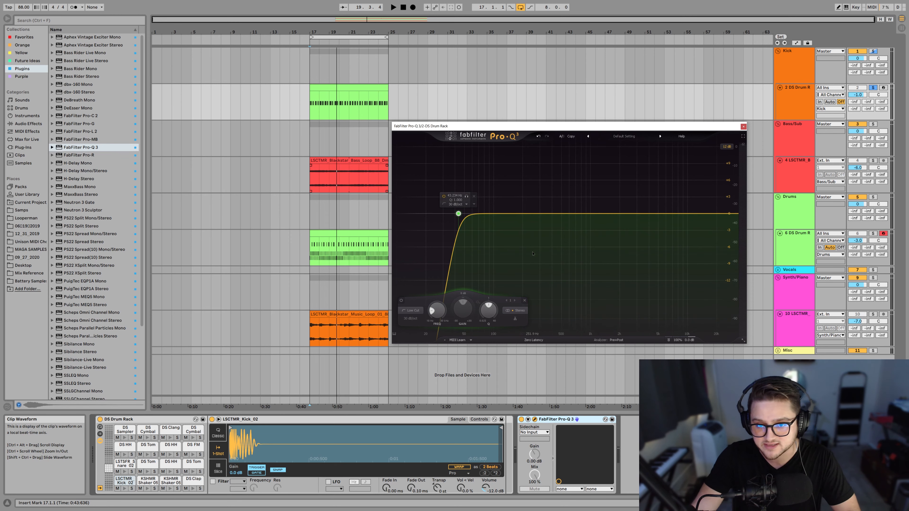
pyautogui.press('space')
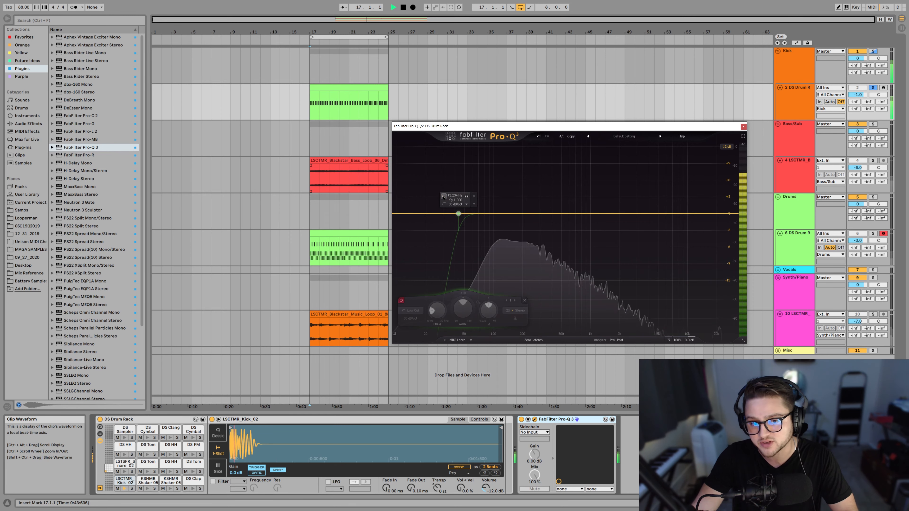
pyautogui.click(444, 196)
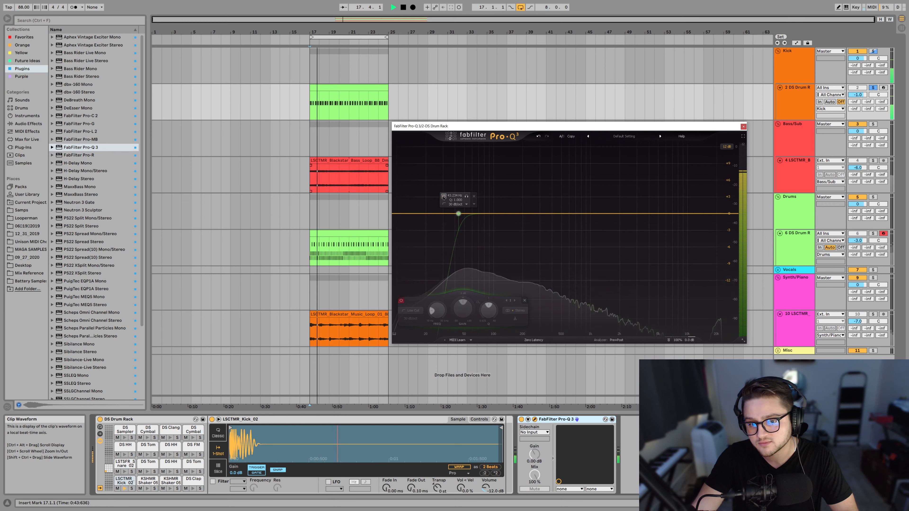
pyautogui.click(444, 196)
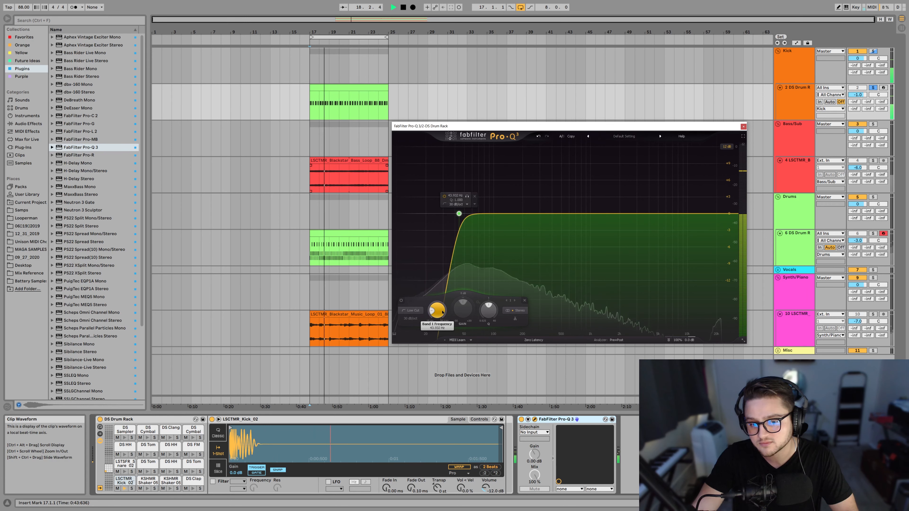
pyautogui.press('space')
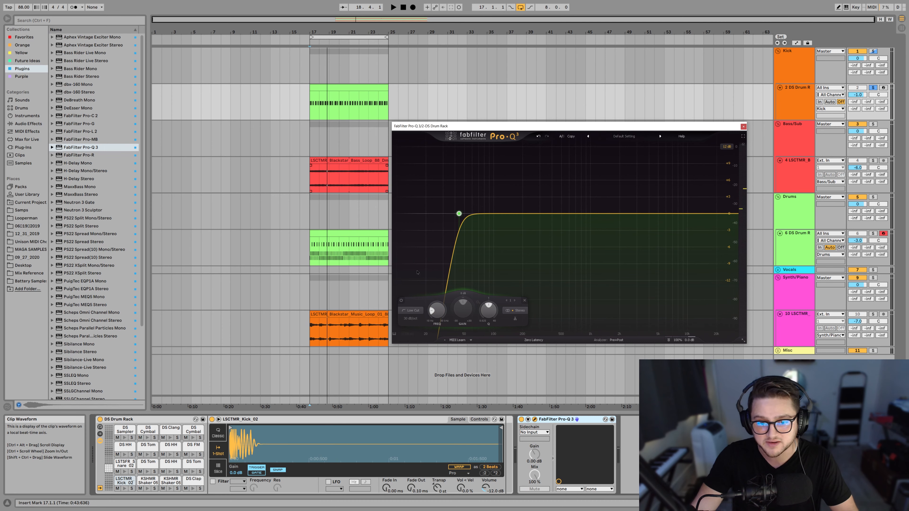
# Step: Add a high cut band and sweep it down to about 2.5 kHz while the kick plays
pyautogui.click(735, 215)
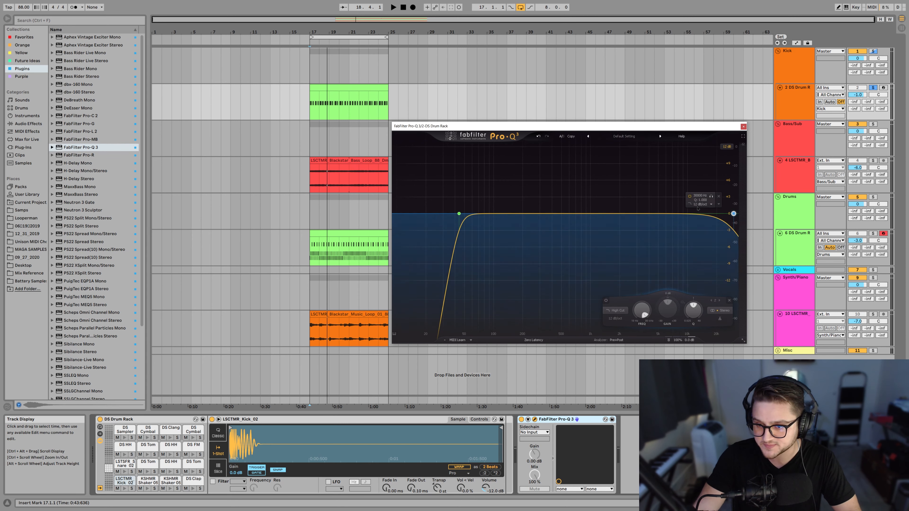
pyautogui.press('space')
pyautogui.moveTo(734, 213); pyautogui.dragTo(606, 267)
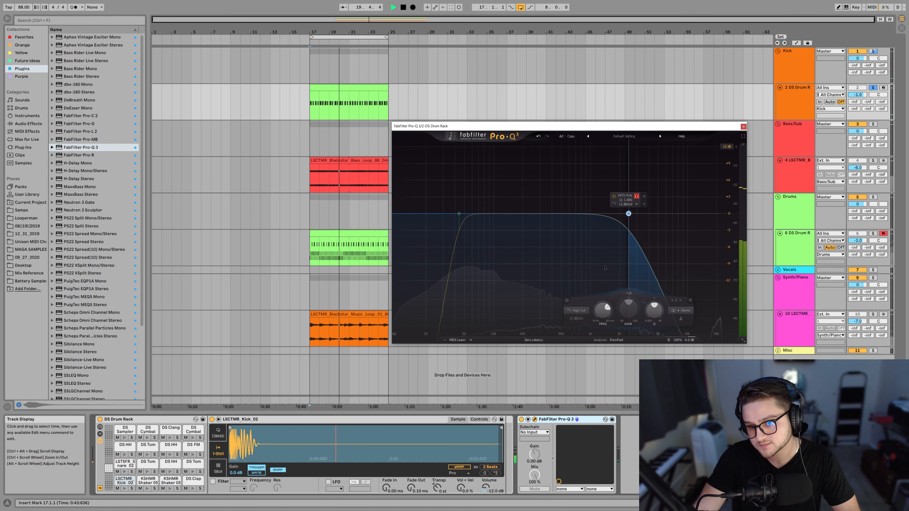
# Step: Audition 18, 30 and 6 dB/oct slopes on the high cut, and return it to 12 dB/oct
pyautogui.click(576, 318)
pyautogui.click(583, 338)
pyautogui.click(576, 318)
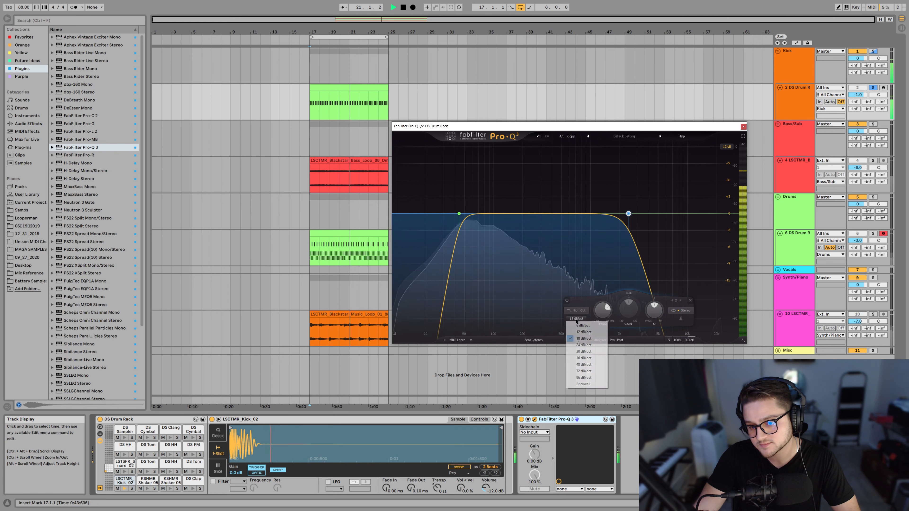
pyautogui.click(584, 352)
pyautogui.click(576, 319)
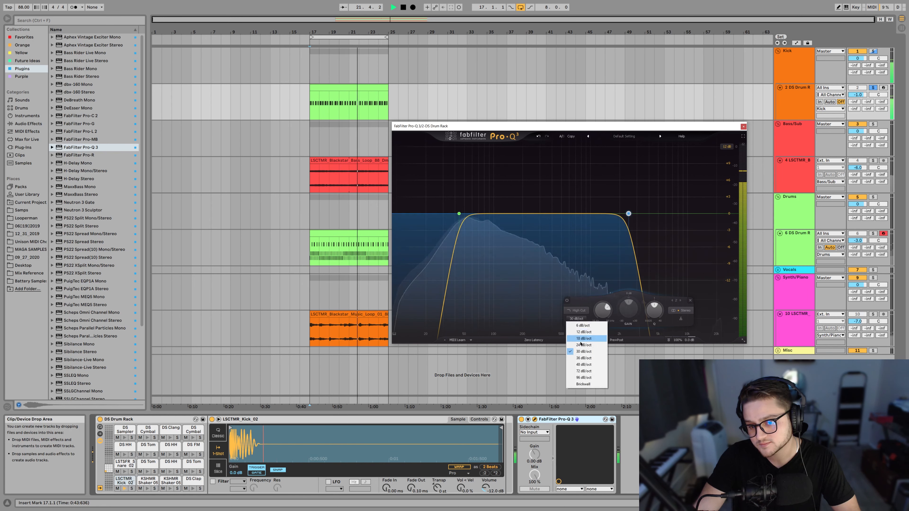
pyautogui.click(582, 325)
pyautogui.click(576, 318)
pyautogui.click(583, 332)
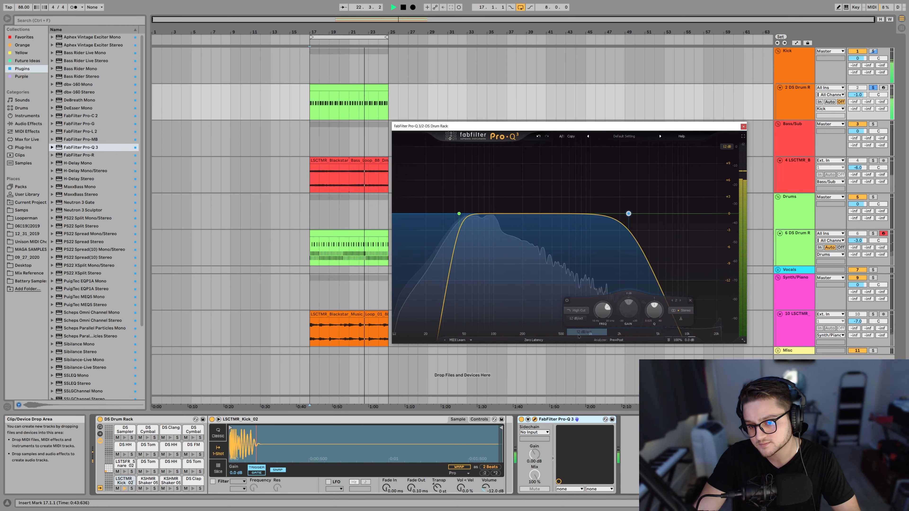
# Step: Lower the high cut's frequency to about 2.1 kHz during playback
pyautogui.moveTo(601, 308)
pyautogui.mouseDown()
pyautogui.moveTo(598, 320)
pyautogui.moveTo(609, 288)
pyautogui.moveTo(619, 307)
pyautogui.mouseUp()
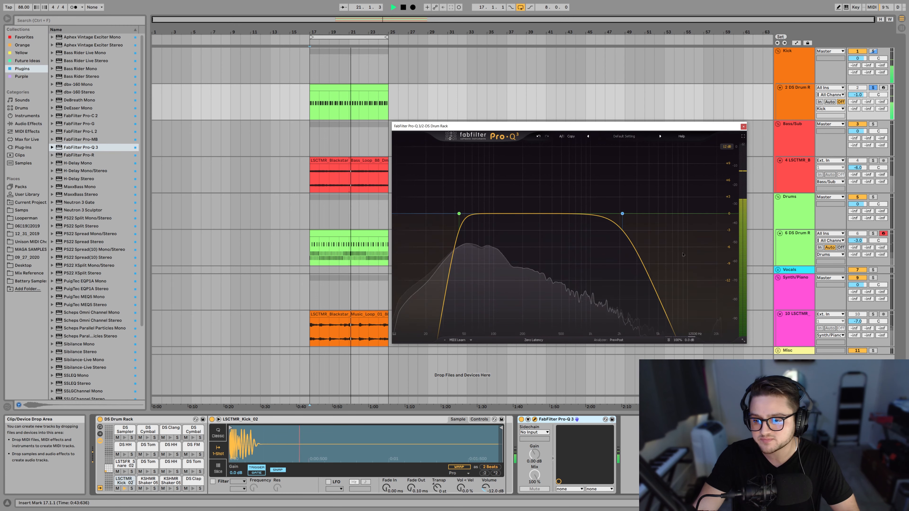
pyautogui.press('space')
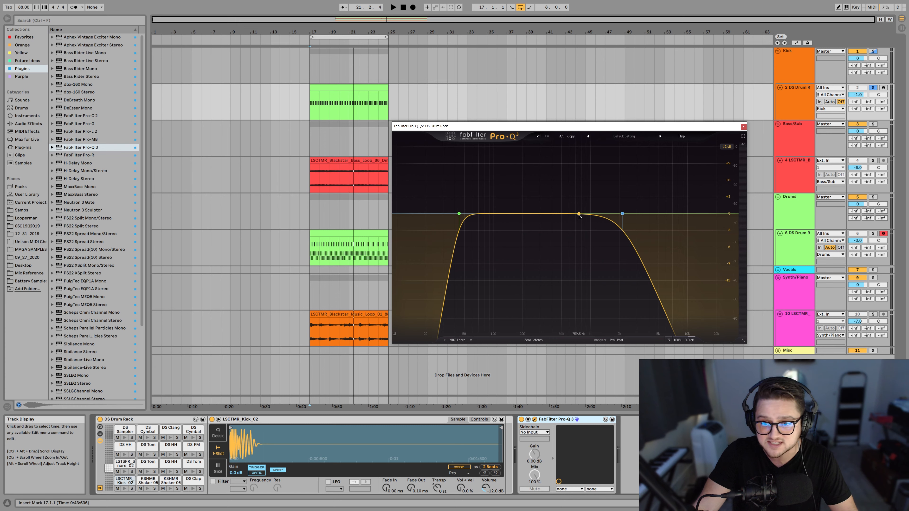
# Step: Add a bell band with a 30 dB cut, sweep it through the highs and mids, and audition it at about 660 Hz
pyautogui.click(564, 214)
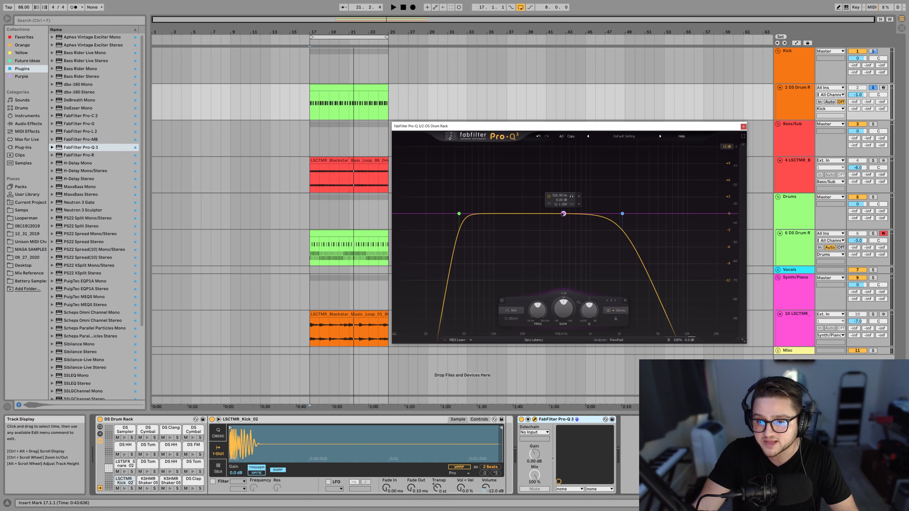
pyautogui.moveTo(565, 215); pyautogui.dragTo(655, 437)
pyautogui.scroll(5, 569, 270)
pyautogui.moveTo(654, 280); pyautogui.dragTo(679, 280)
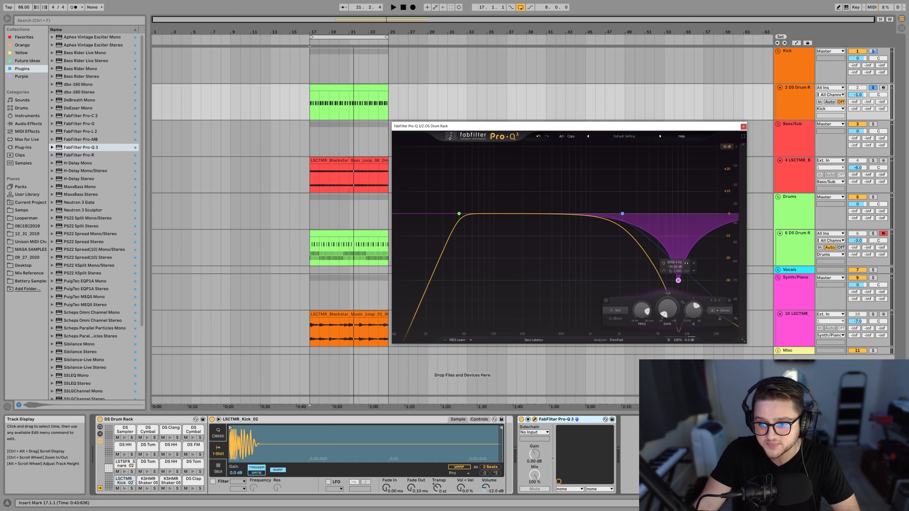
pyautogui.moveTo(680, 474); pyautogui.dragTo(583, 510)
pyautogui.press('space')
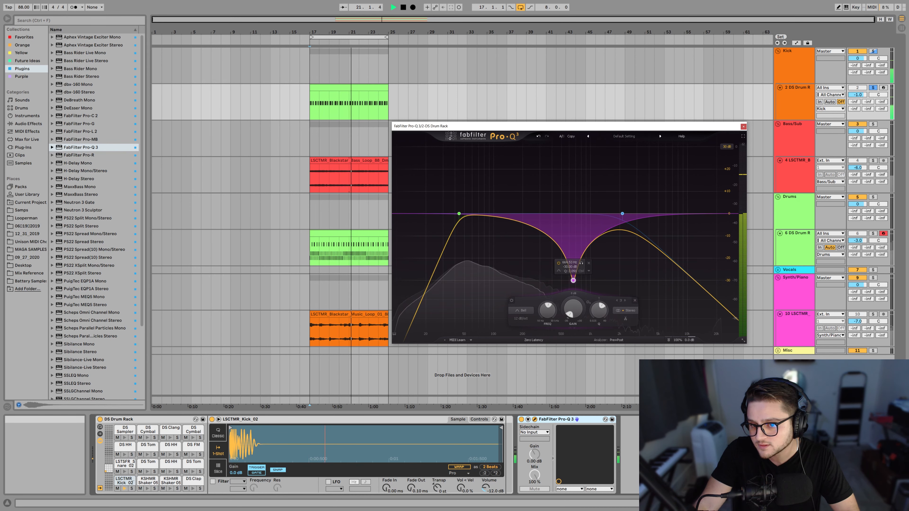
pyautogui.press('space')
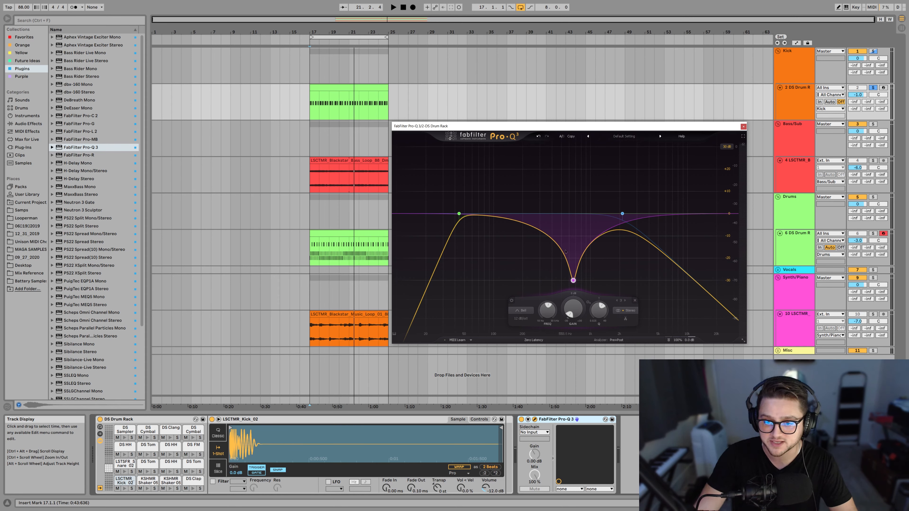
# Step: Reset the bell band's gain to 0 dB and set the EQ display range to 12 dB
pyautogui.moveTo(581, 308)
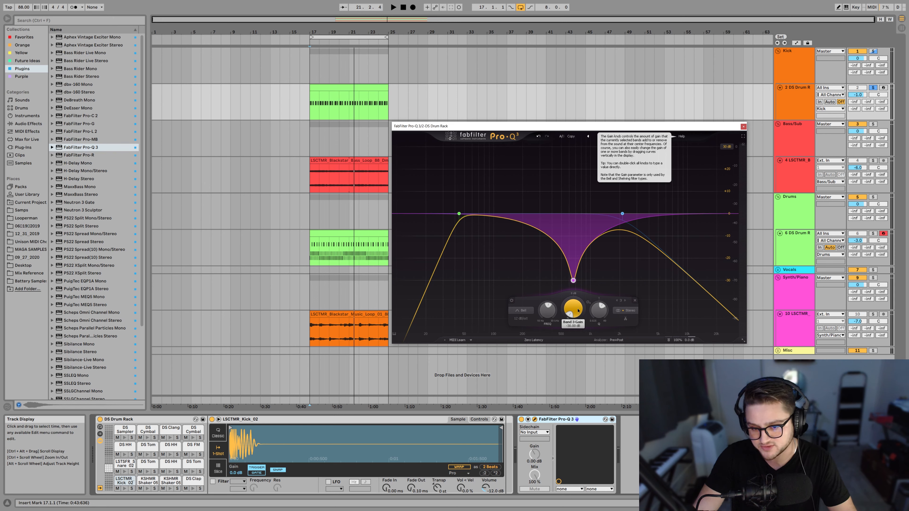
pyautogui.keyDown('ctrl'); pyautogui.click(574, 311); pyautogui.keyUp('ctrl')
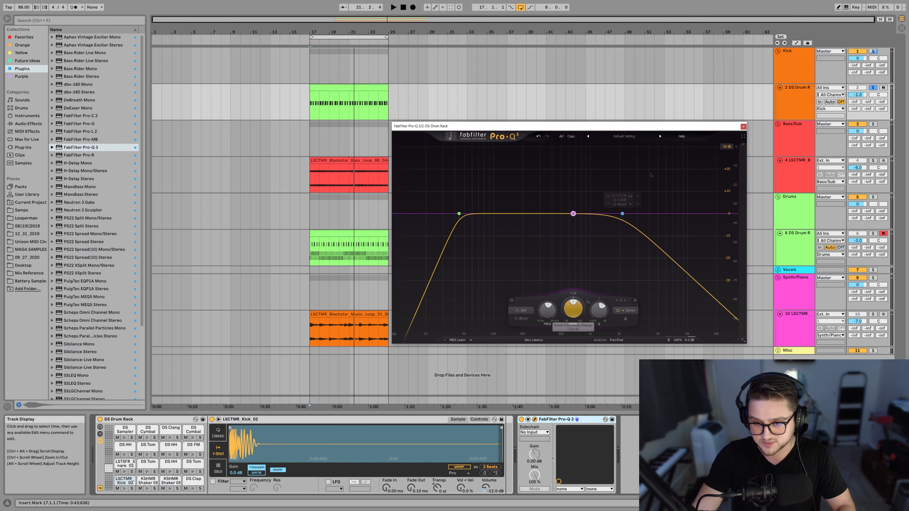
pyautogui.click(727, 146)
pyautogui.click(735, 167)
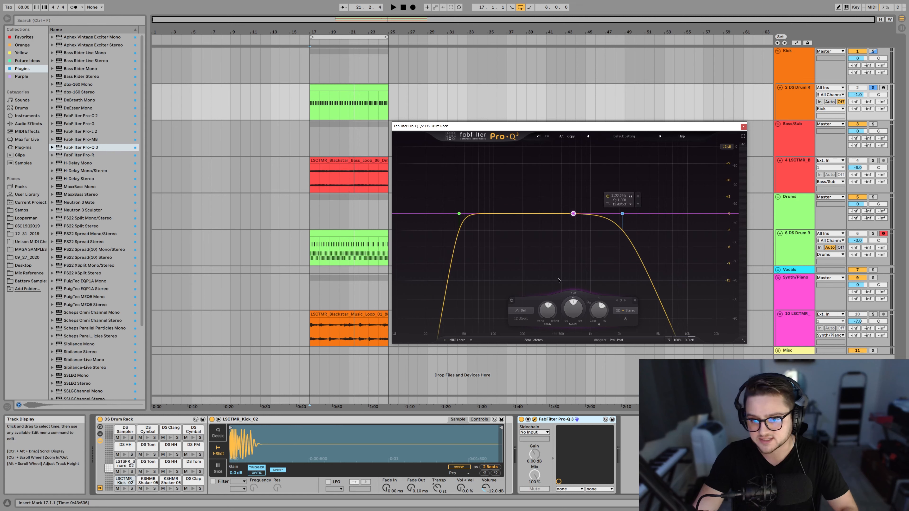
# Step: Reduce the bell band's gain to about -9 dB while the kick plays
pyautogui.moveTo(573, 316)
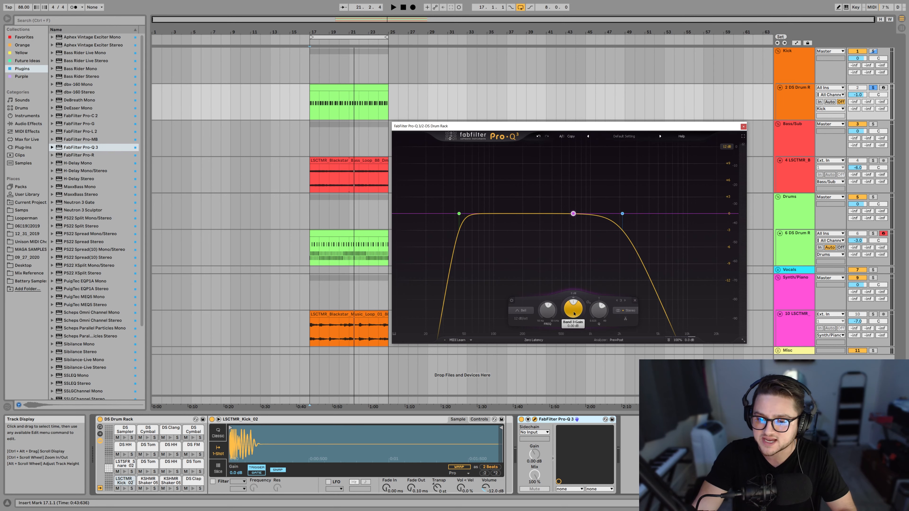
pyautogui.press('space')
pyautogui.moveTo(570, 315); pyautogui.dragTo(576, 351)
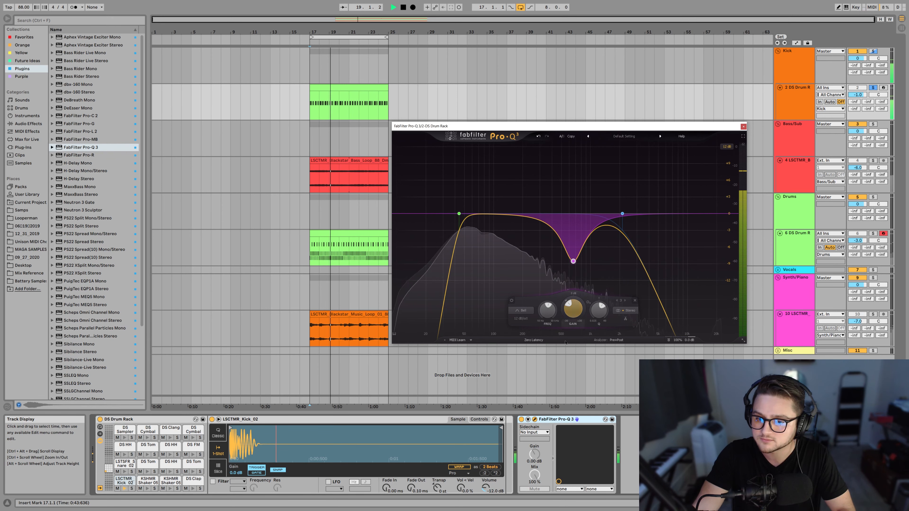
# Step: Compare the kick with the bell band bypassed and with the whole Pro-Q 3 device bypassed, leaving both enabled
pyautogui.click(512, 300)
pyautogui.click(512, 300)
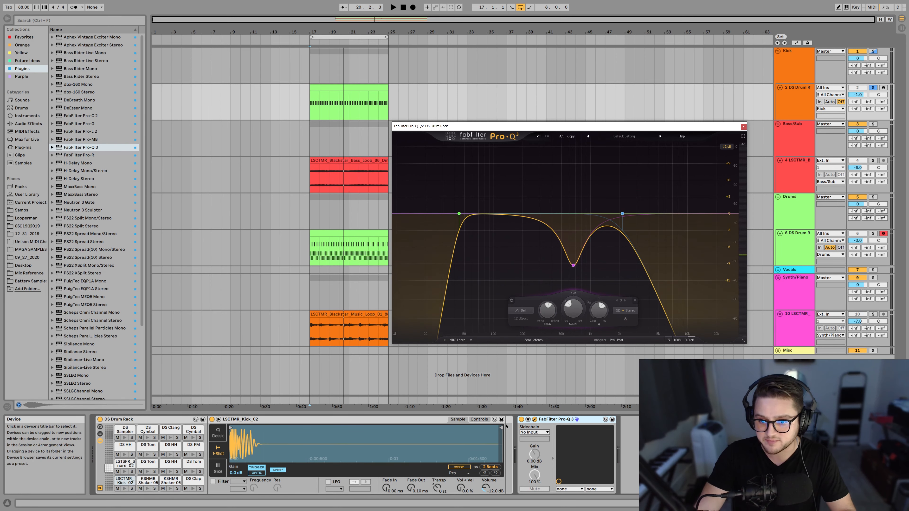
pyautogui.click(521, 420)
pyautogui.press('space')
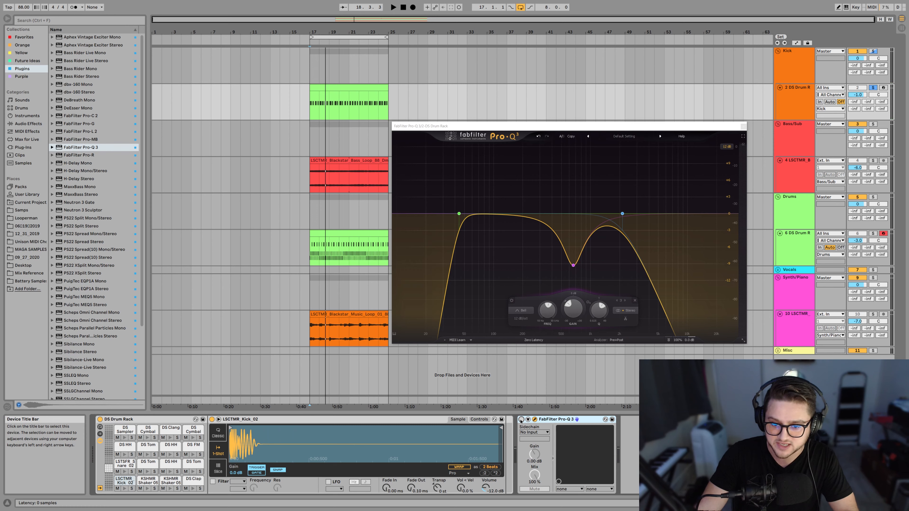
pyautogui.click(520, 421)
pyautogui.press('space')
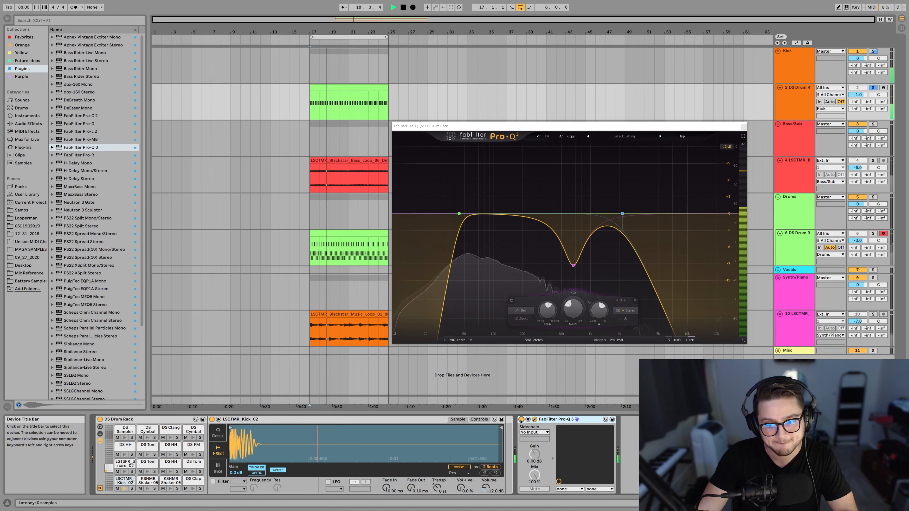
pyautogui.press('space')
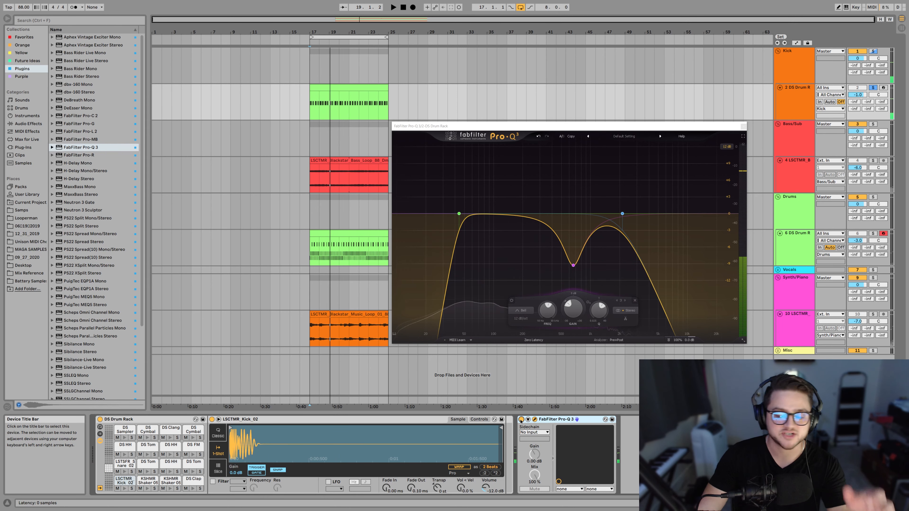